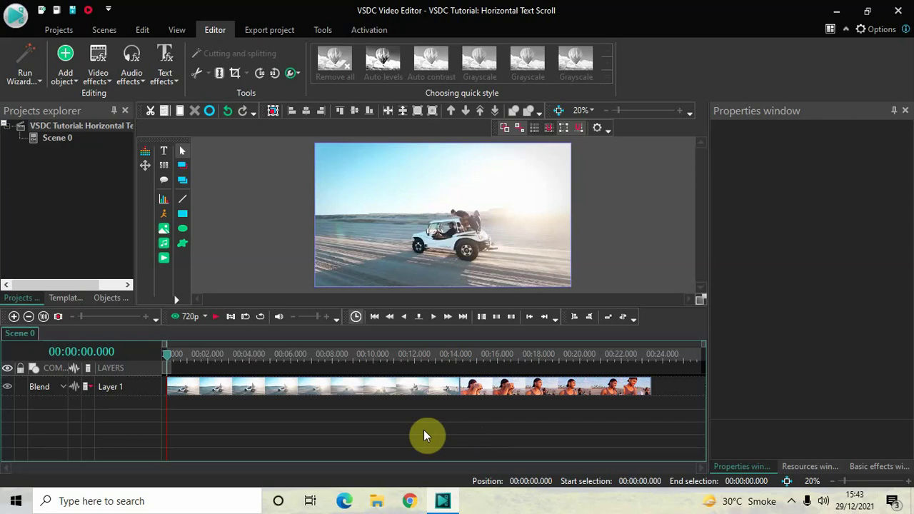
- Add a sprite from the start of the timeline and draw it about 2255 by 225 across the lower part of the frame
click(340, 362)
click(554, 357)
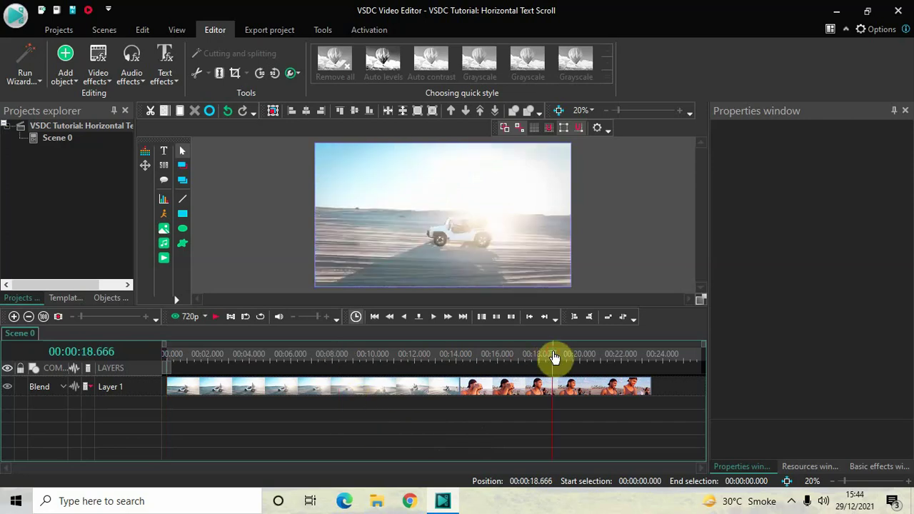
click(165, 355)
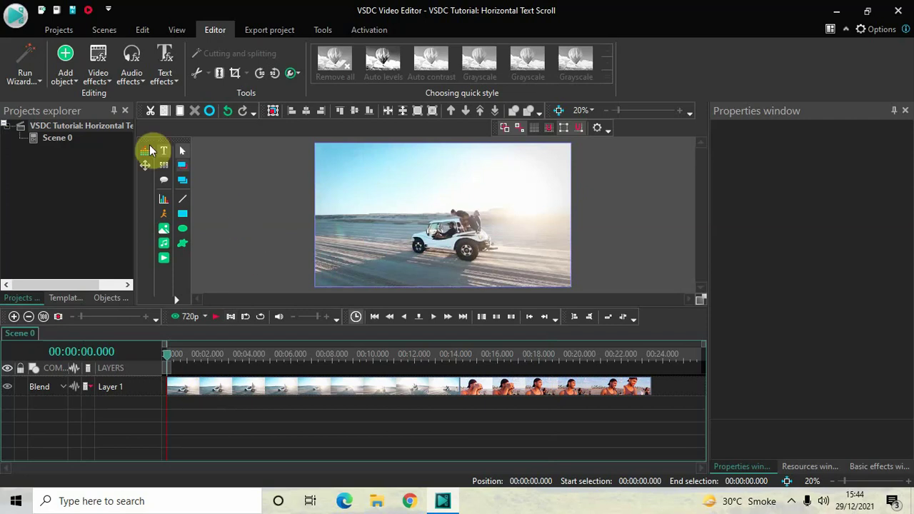
click(71, 80)
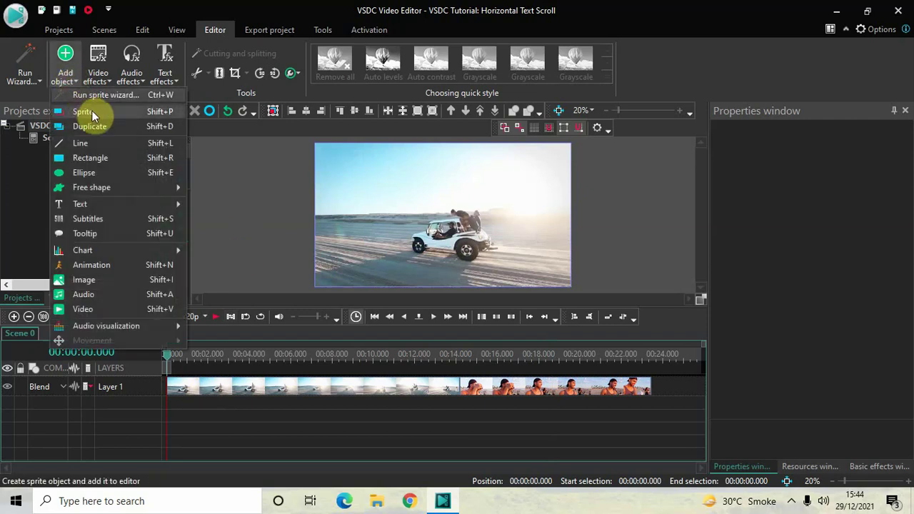
click(92, 115)
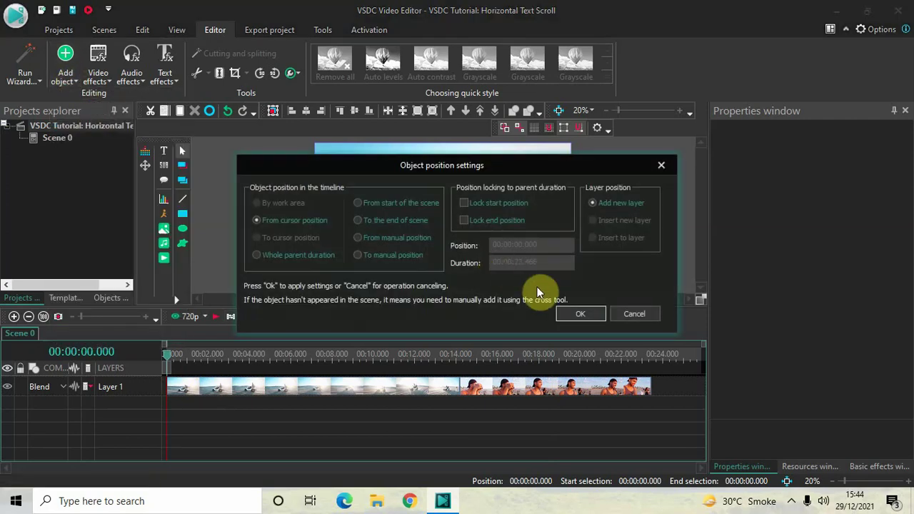
click(578, 315)
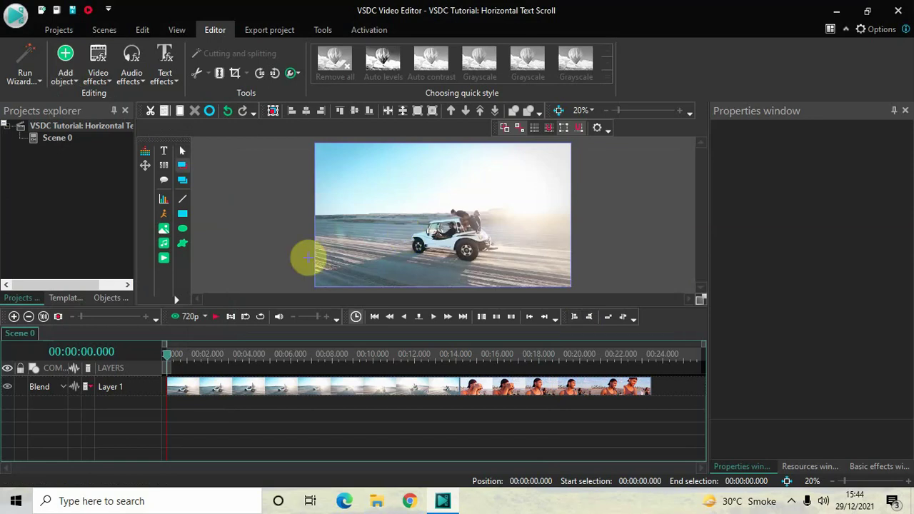
click(298, 244)
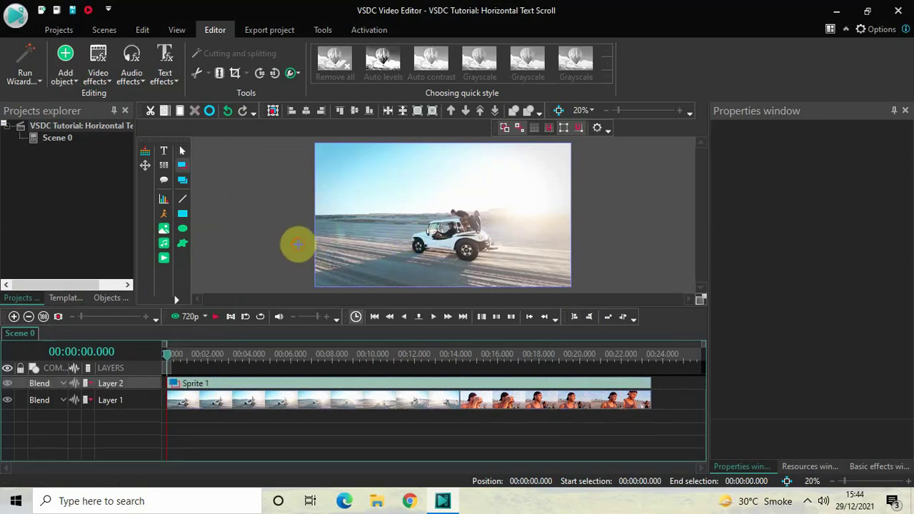
drag(324, 252, 600, 277)
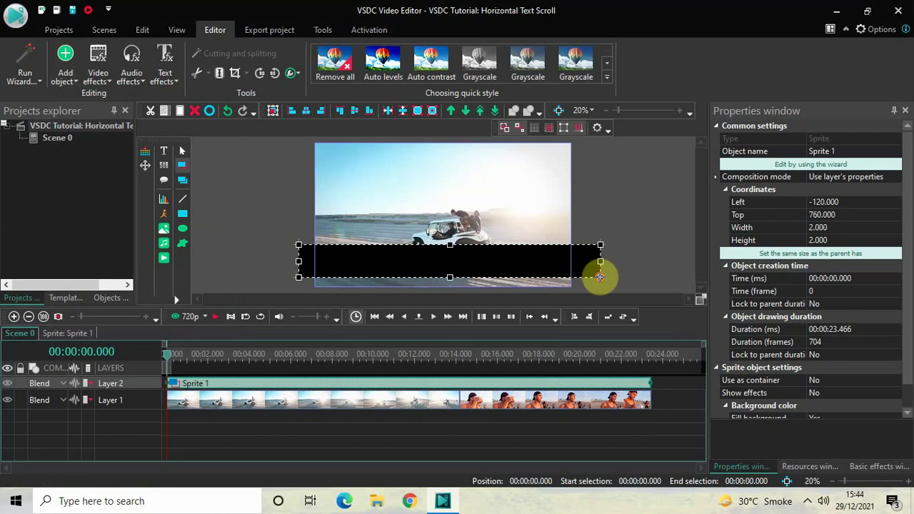
- Reposition and resize the black sprite band to left 0, top 795 and width 1920 so it spans the frame exactly
mouse_move(445, 252)
mouse_down()
mouse_move(433, 258)
mouse_move(447, 249)
mouse_up()
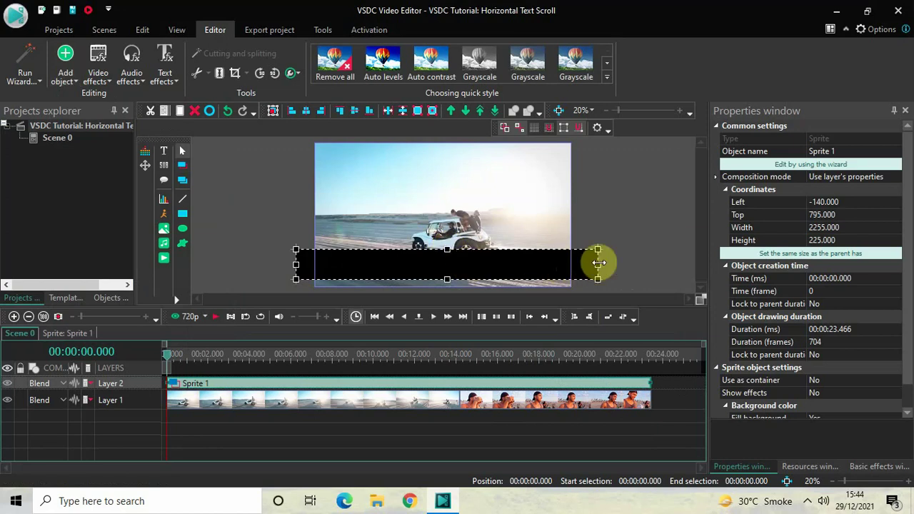
drag(598, 263, 569, 264)
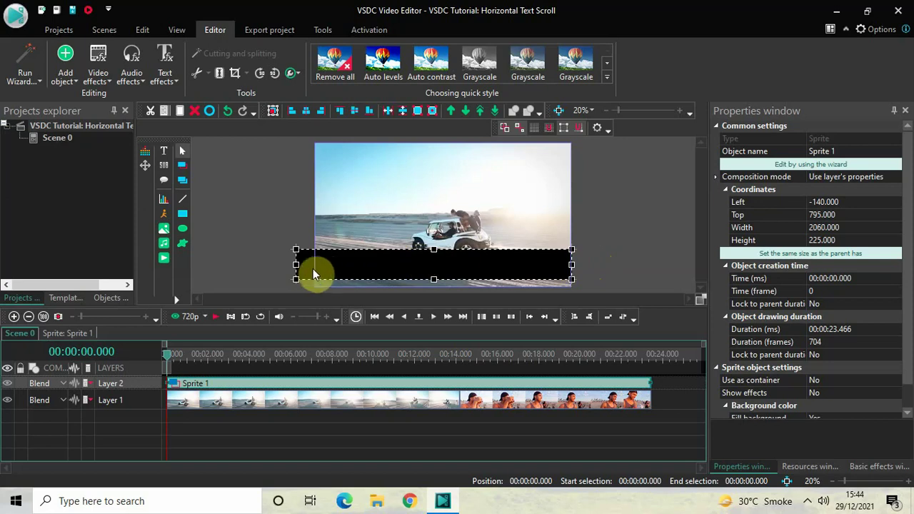
drag(296, 264, 314, 264)
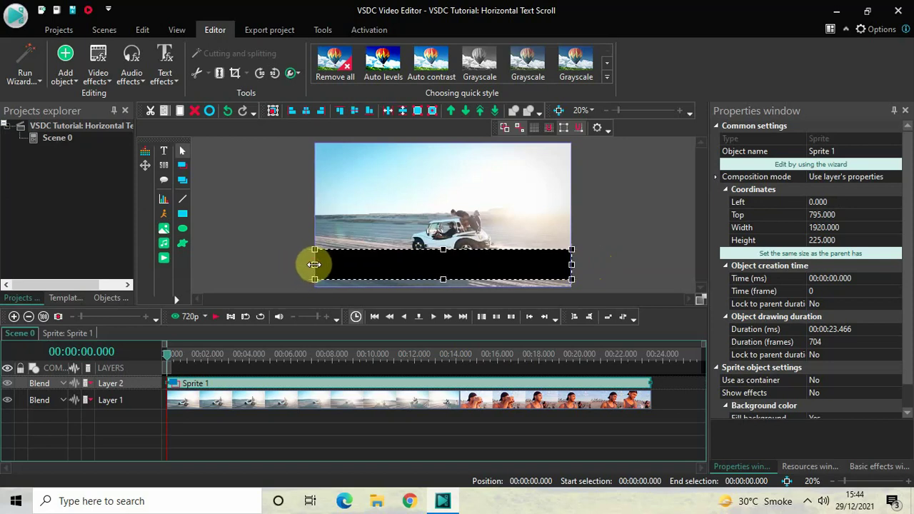
click(301, 436)
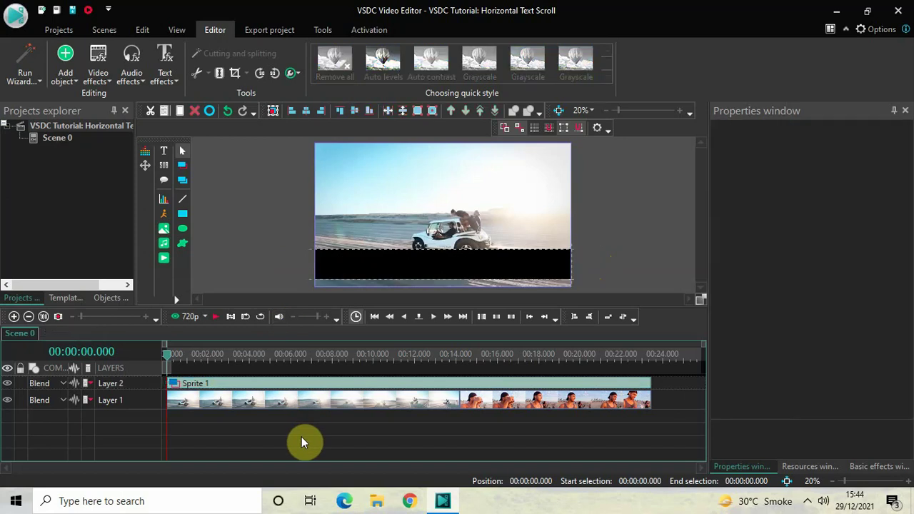
- Lower the opacity of the sprite band to 50%
click(291, 388)
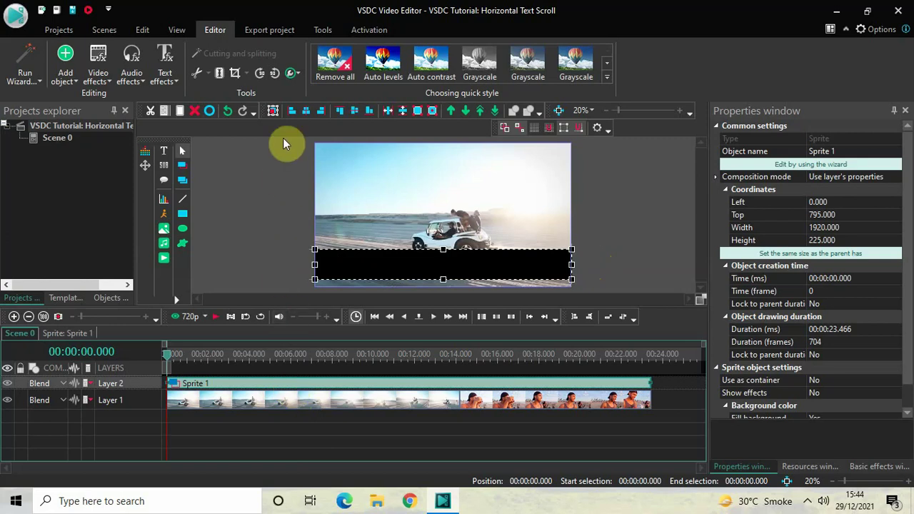
click(294, 73)
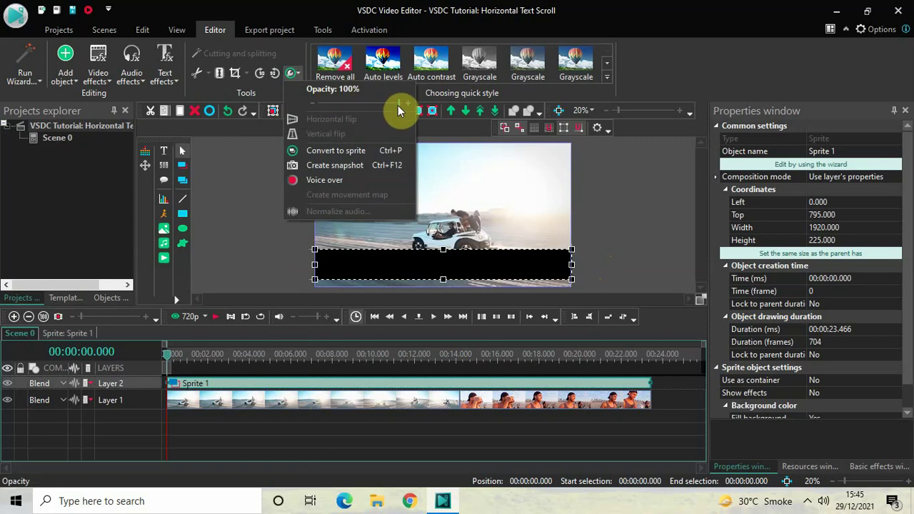
drag(398, 104, 360, 105)
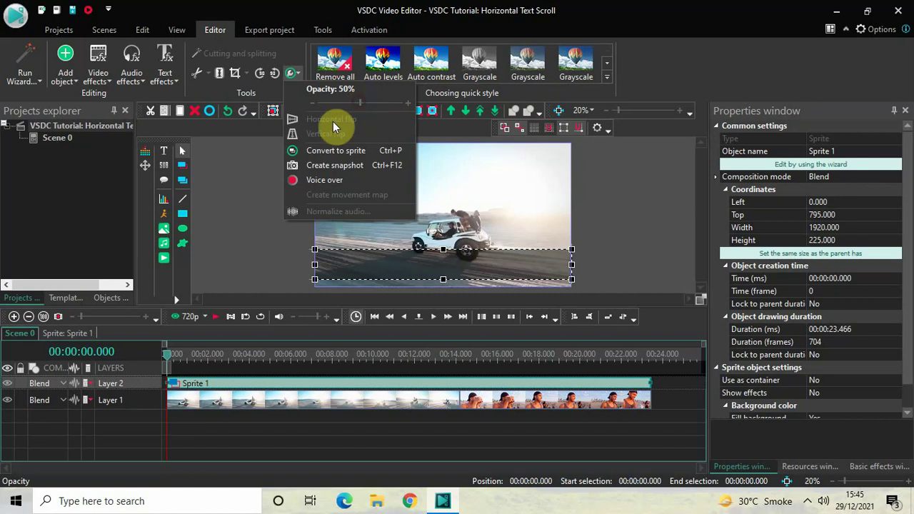
click(259, 229)
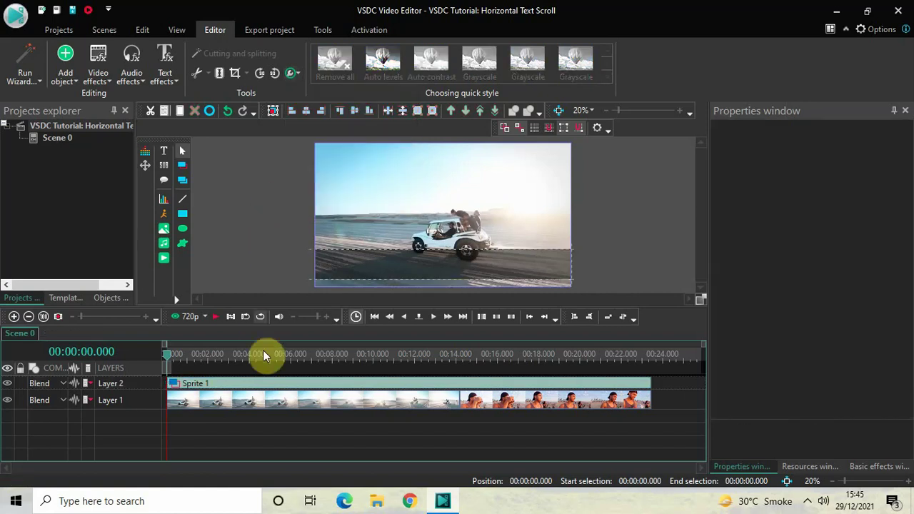
- Set Show effects to Yes in the sprite's object settings
click(309, 386)
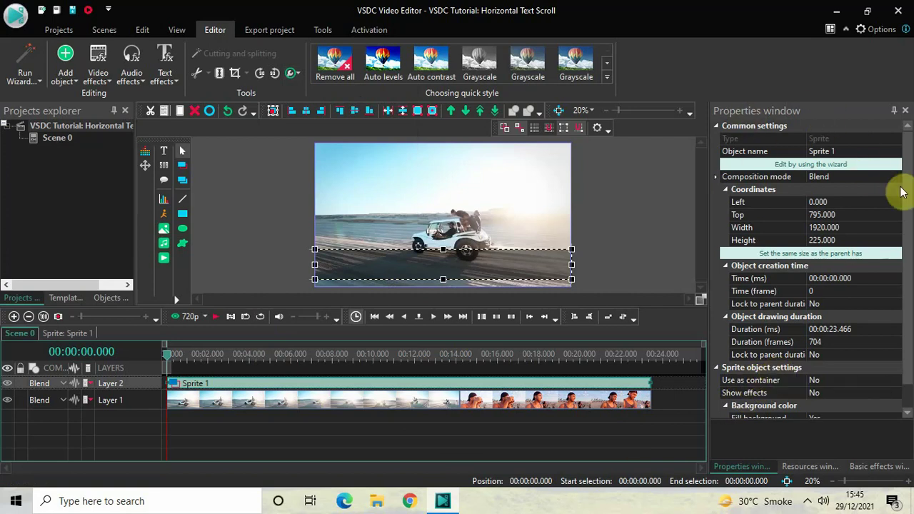
drag(905, 191, 908, 281)
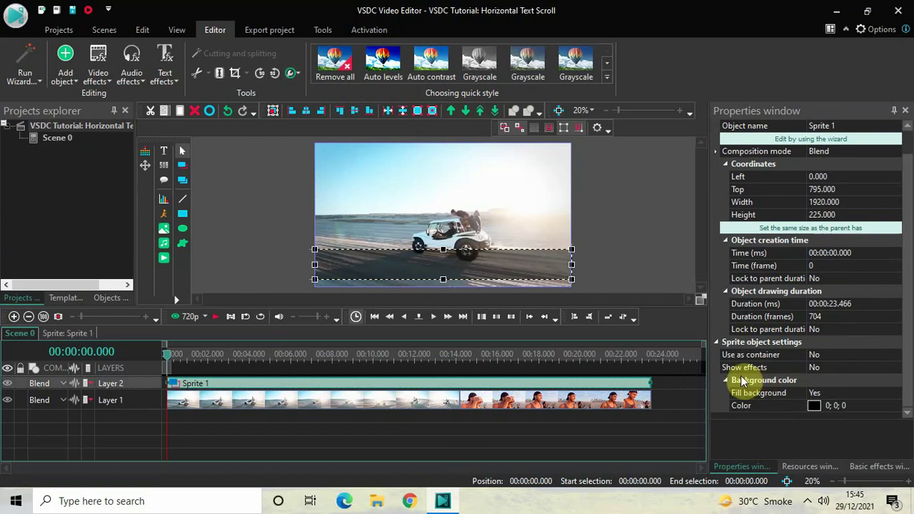
click(891, 369)
click(895, 371)
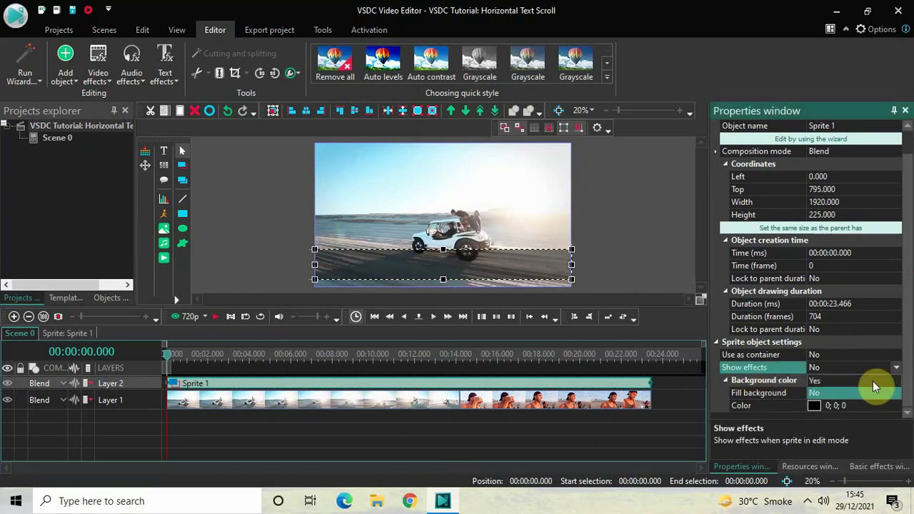
click(872, 381)
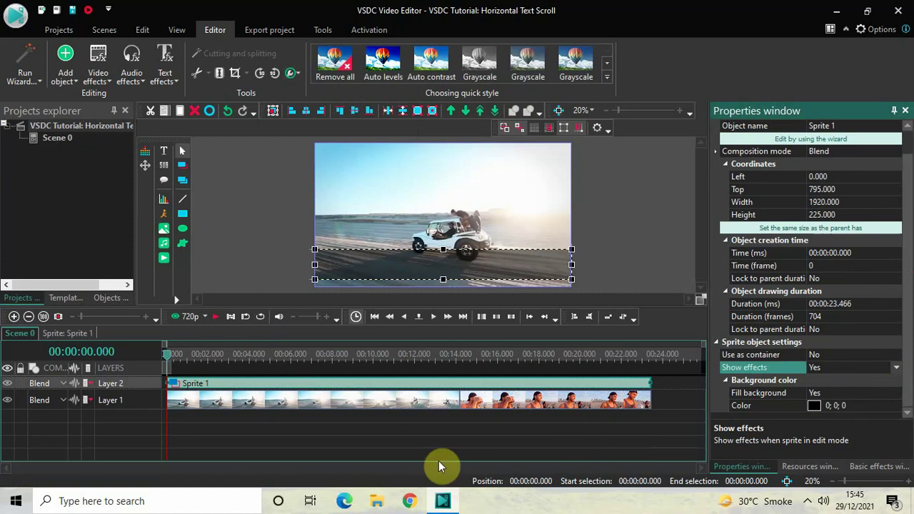
- Open the sprite's own timeline and add a Fade In transparency effect from the start of the scene
double_click(326, 384)
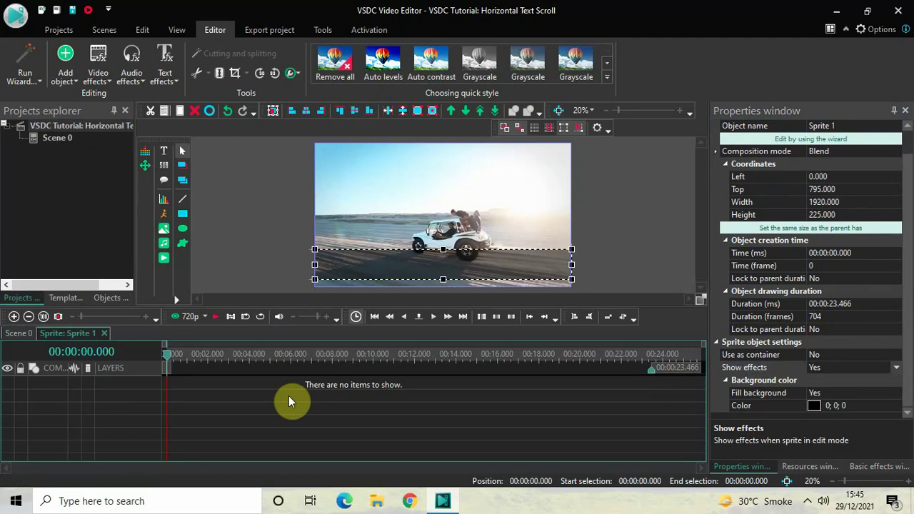
click(103, 75)
mouse_move(143, 157)
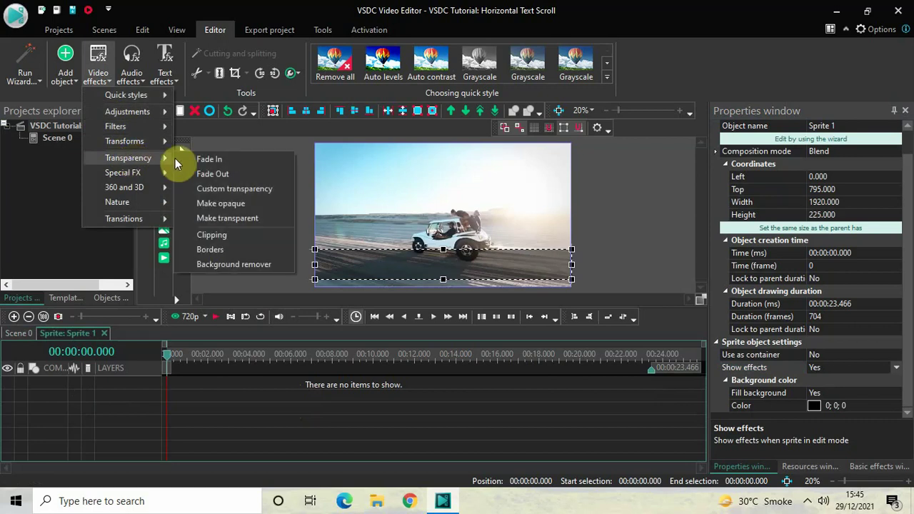
click(214, 161)
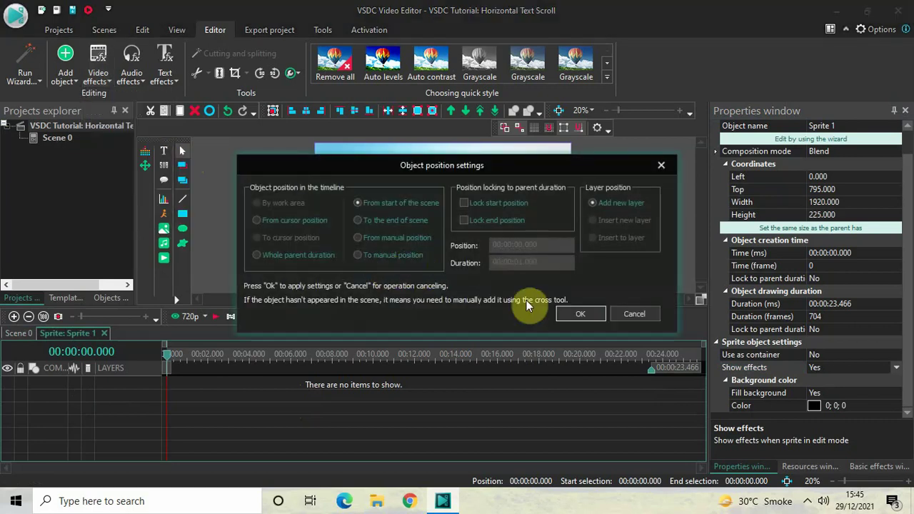
click(574, 314)
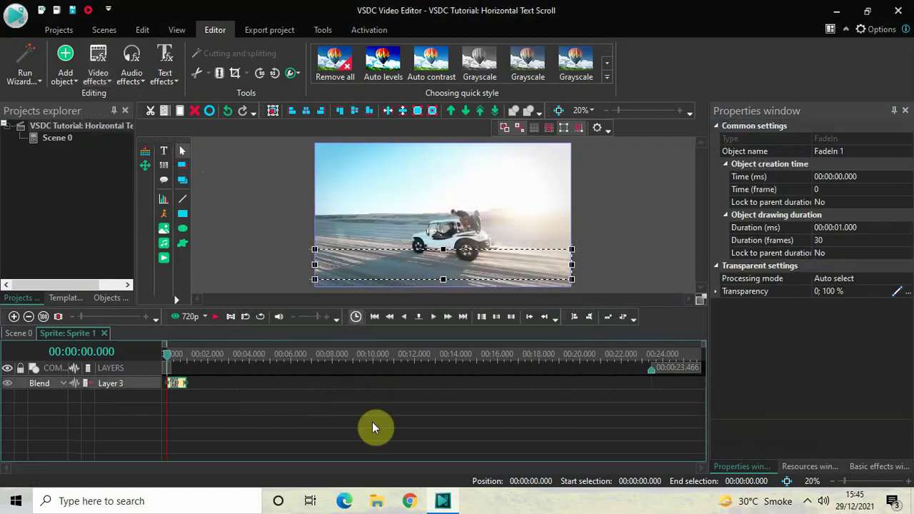
- Add a Fade Out transparency effect inside the sprite, and return to the main scene timeline
click(104, 78)
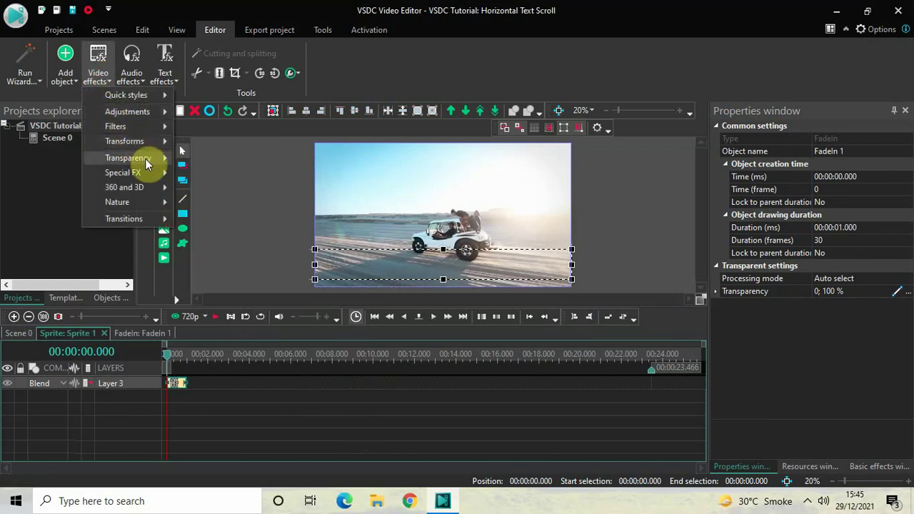
mouse_move(145, 158)
click(214, 175)
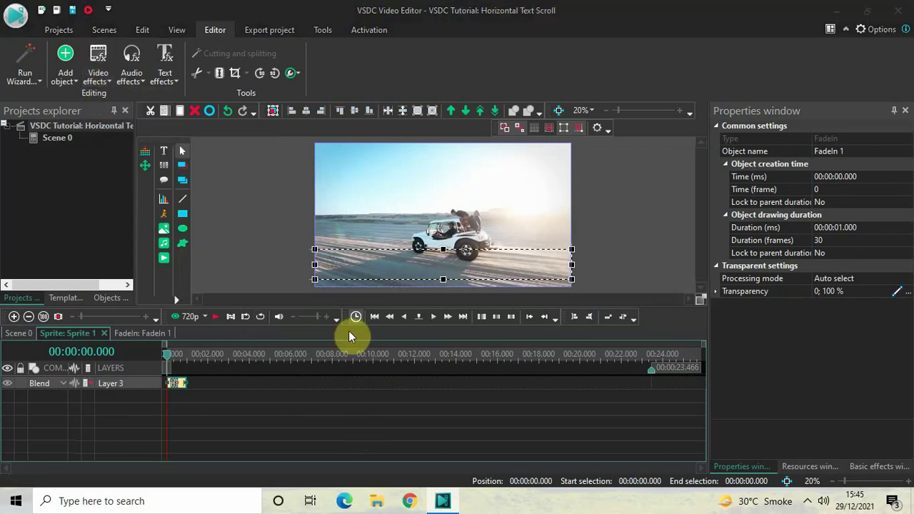
click(576, 317)
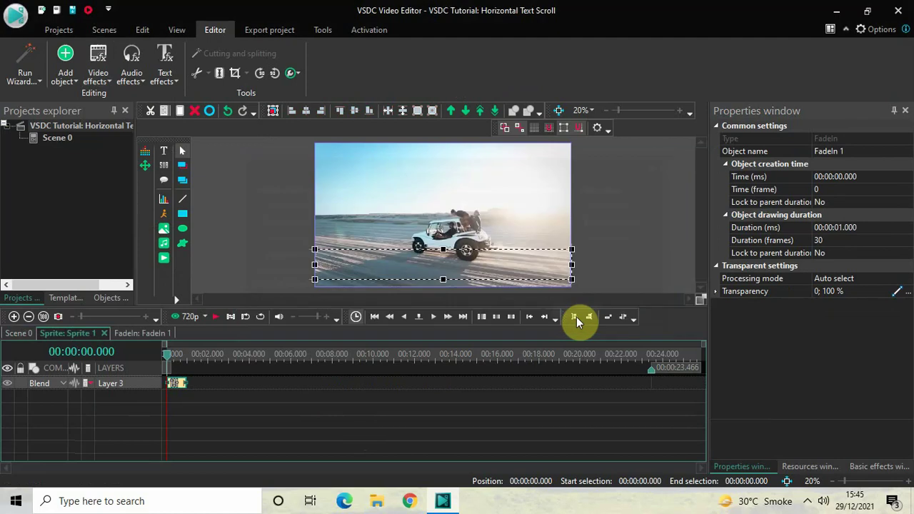
click(17, 333)
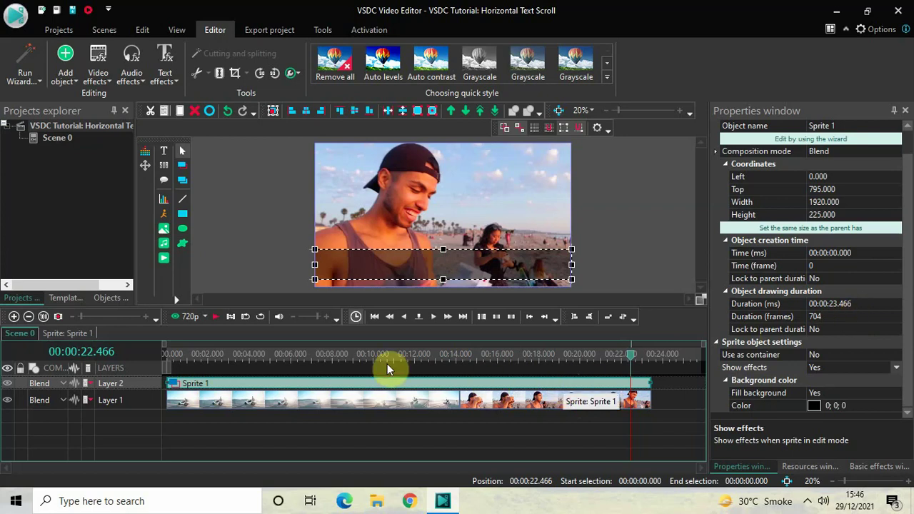
- Add a text object starting at 00:00:01.000 and draw its box about 1910 by 190 over the dark band
click(202, 359)
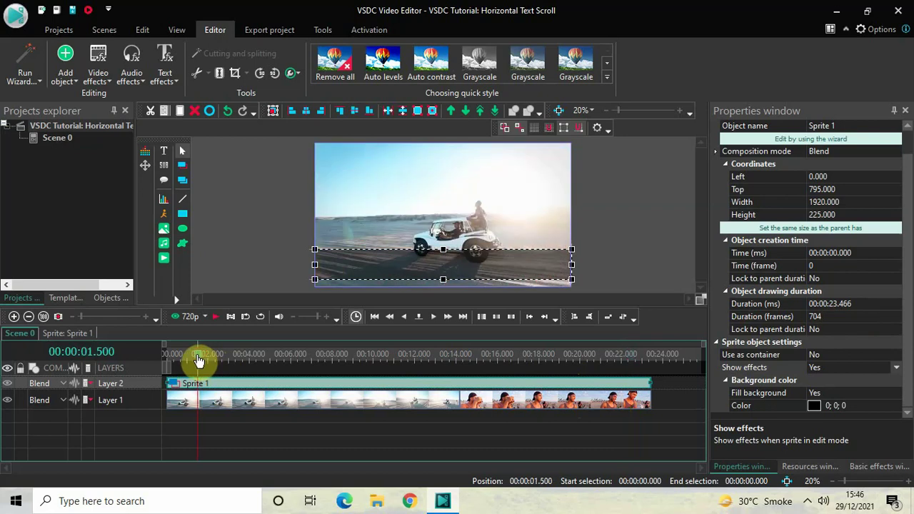
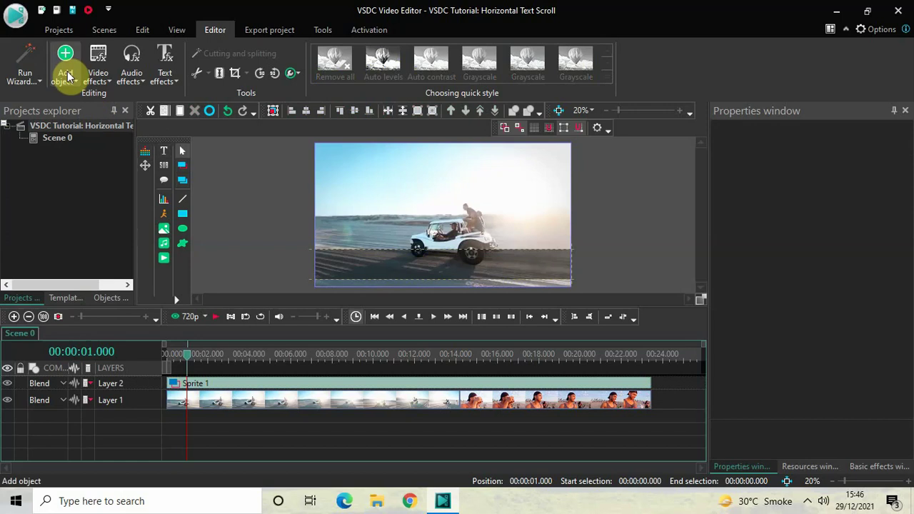
click(68, 76)
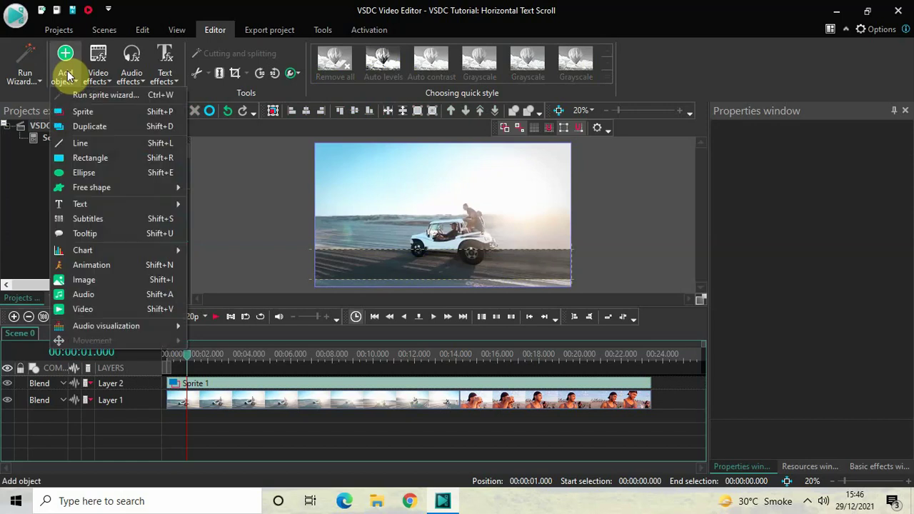
mouse_move(100, 203)
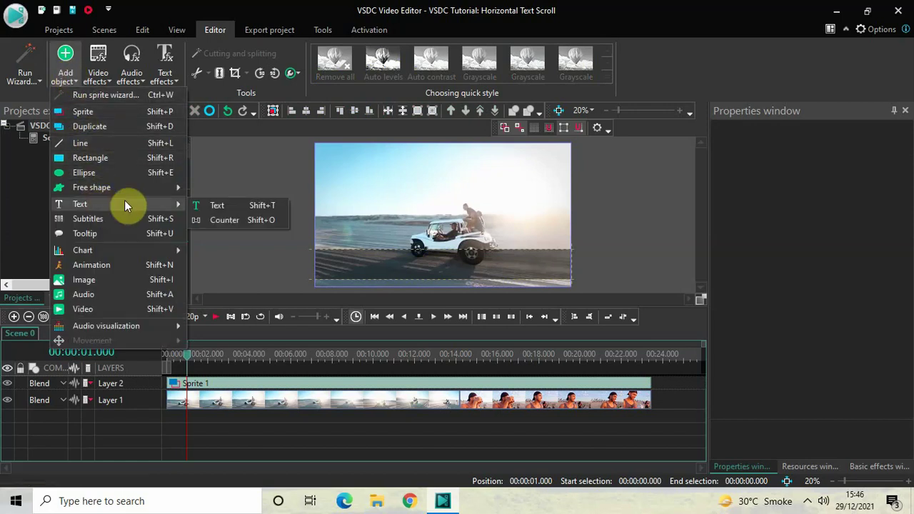
click(222, 205)
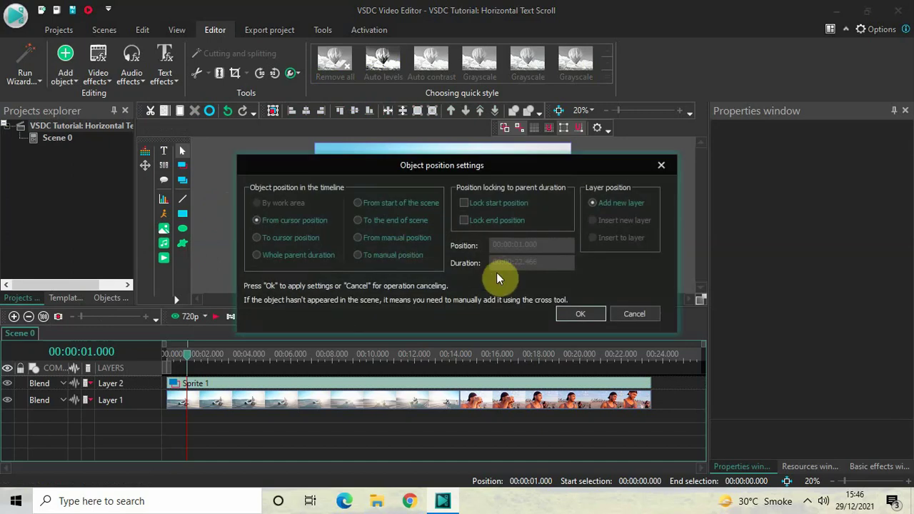
click(581, 314)
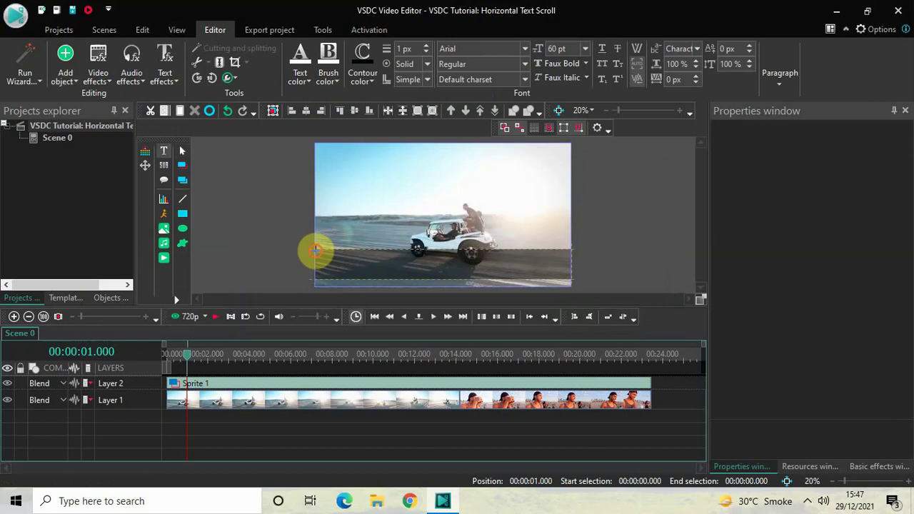
drag(315, 250, 572, 277)
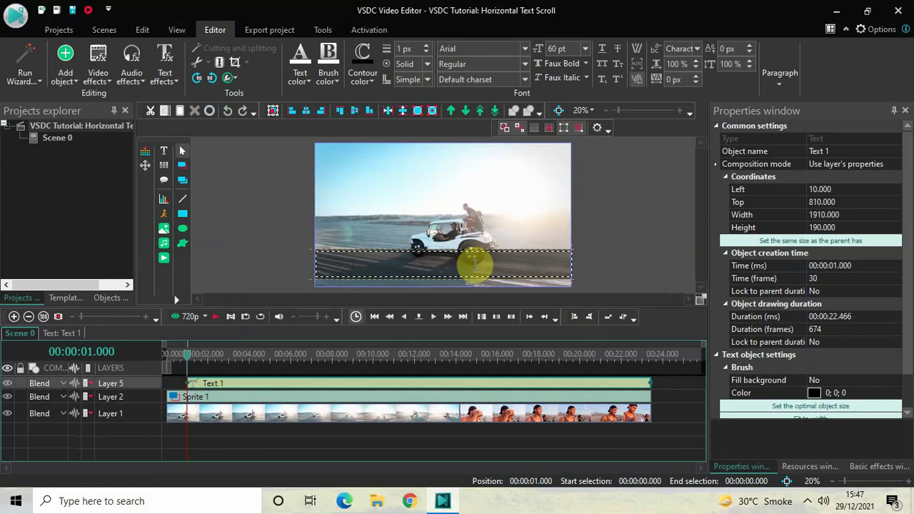
- Enter "Please Like,Comment & Subscribe to my YouTube Channel." in the text box over the dark band
key(Caps_Lock)
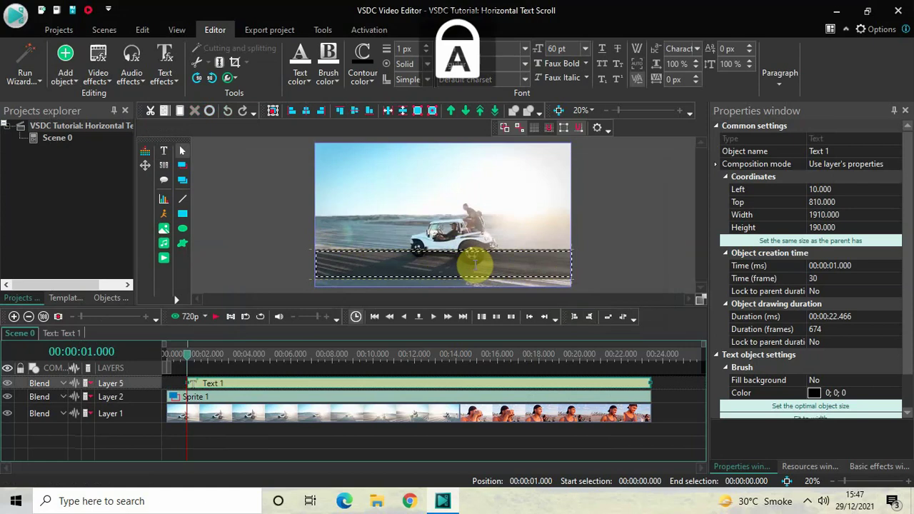
key(Caps_Lock)
text(ease)
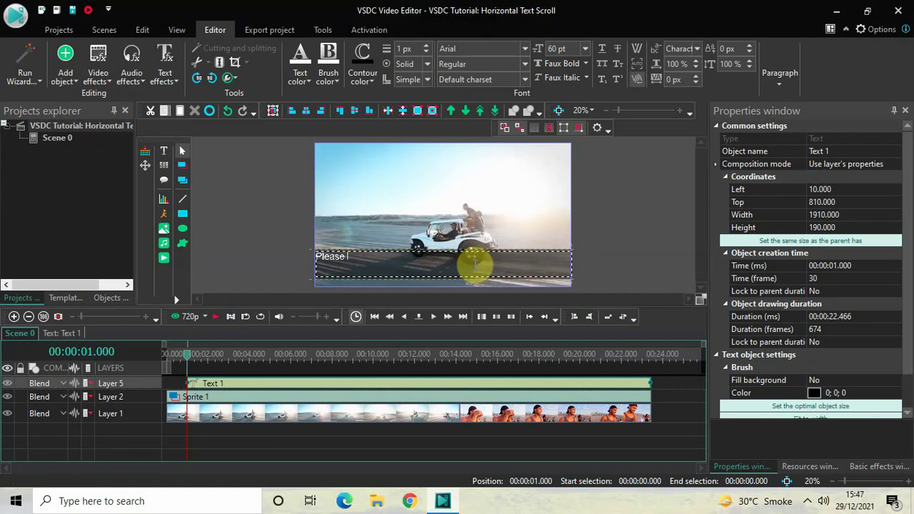
text( Like,Comment & Subs)
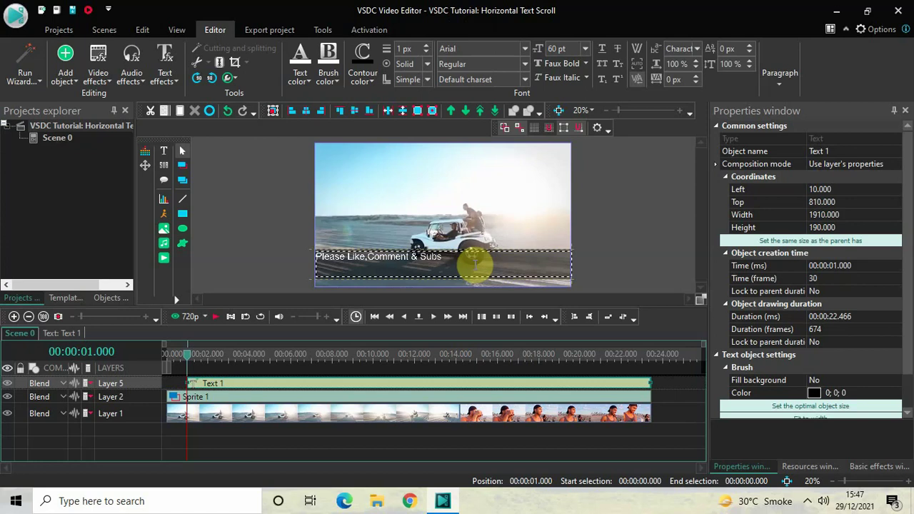
text(cribe to my YouTube Ch)
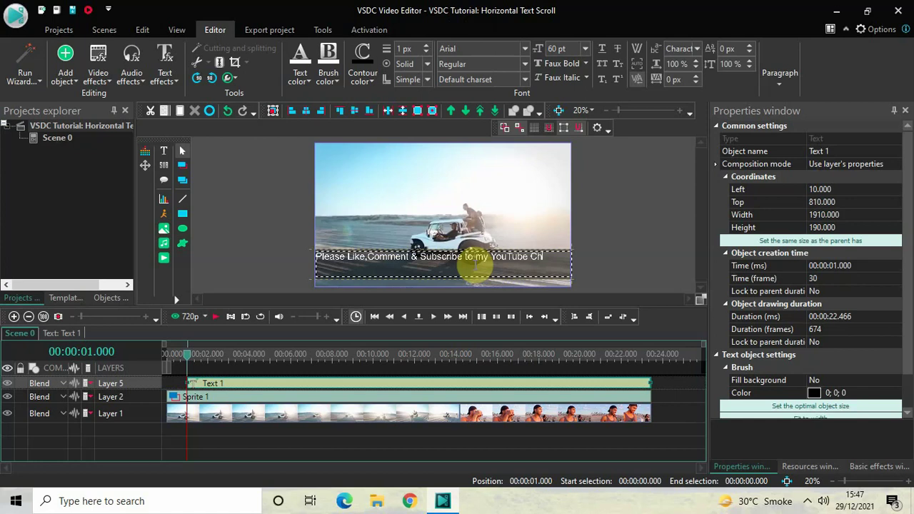
text(annel.)
- Select the whole sentence in the text box and set its font to Montserrat Black
key(ctrl+a)
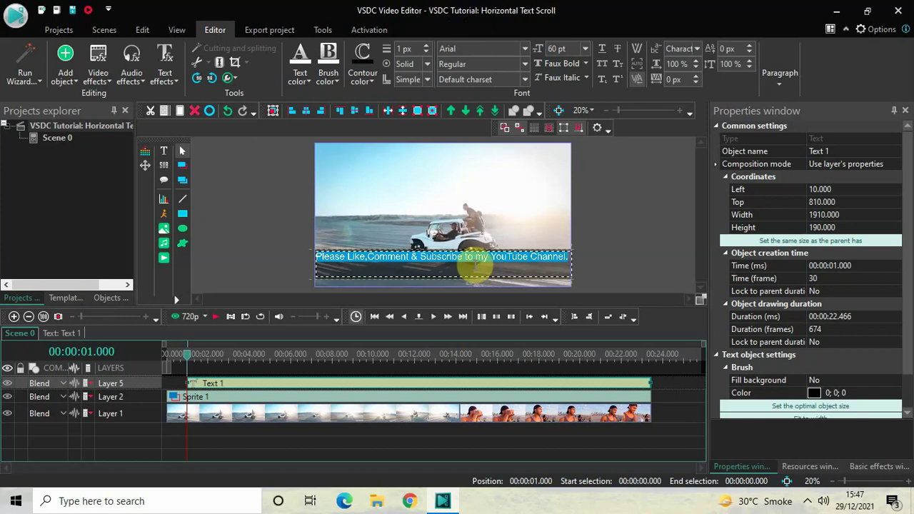
click(475, 47)
text(Montserrat Black)
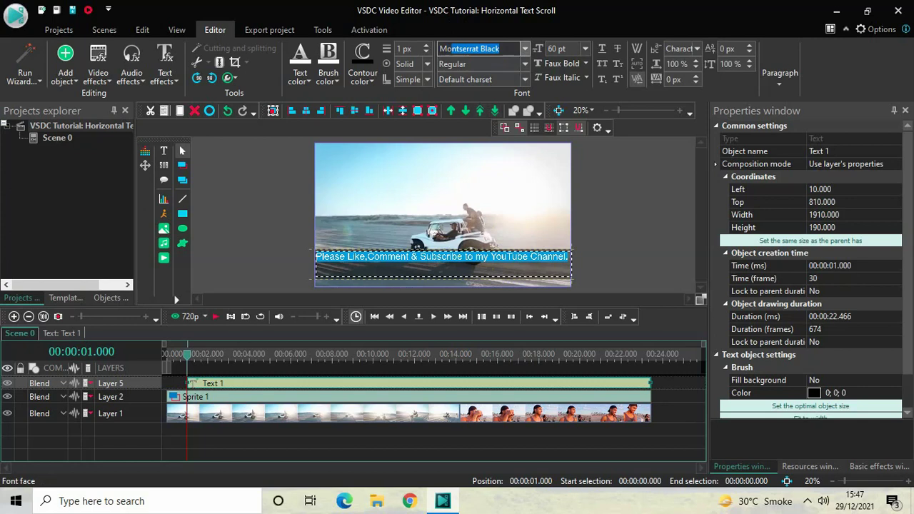
key(Return)
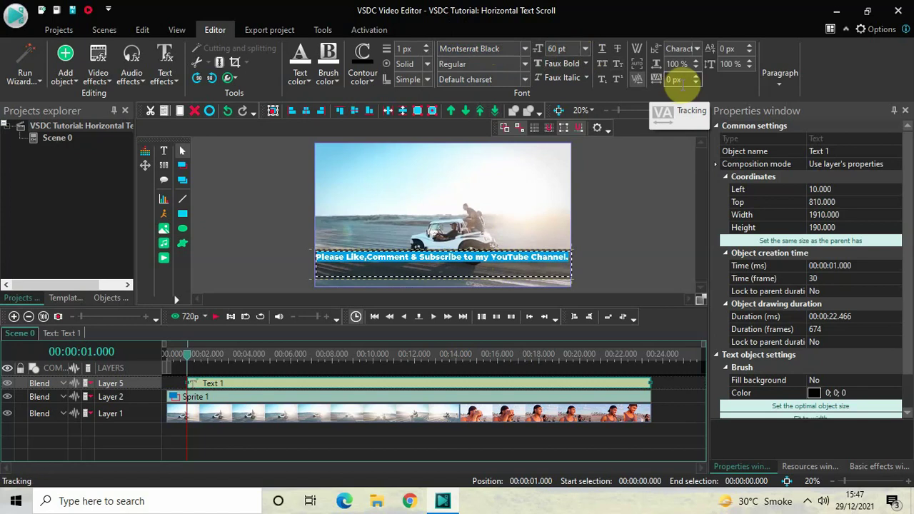
- Center the selected text both horizontally and vertically within its box
click(780, 79)
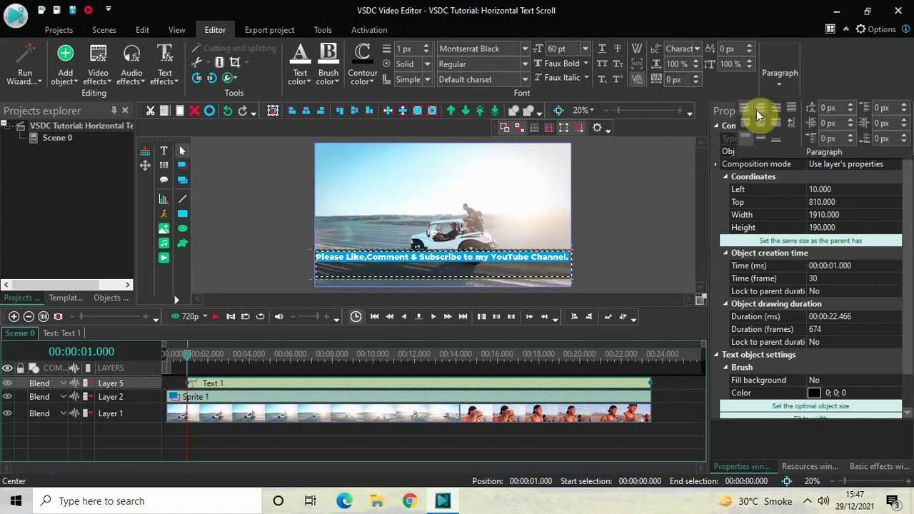
click(759, 110)
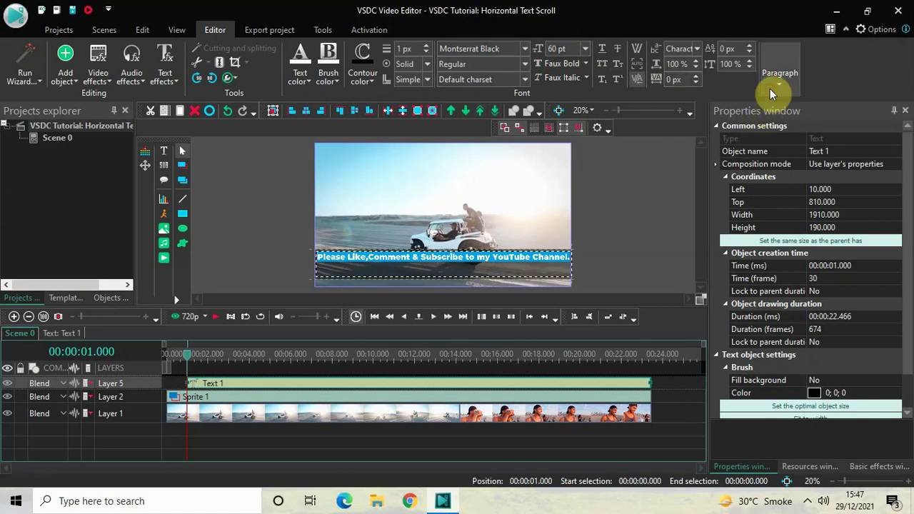
click(770, 89)
click(761, 139)
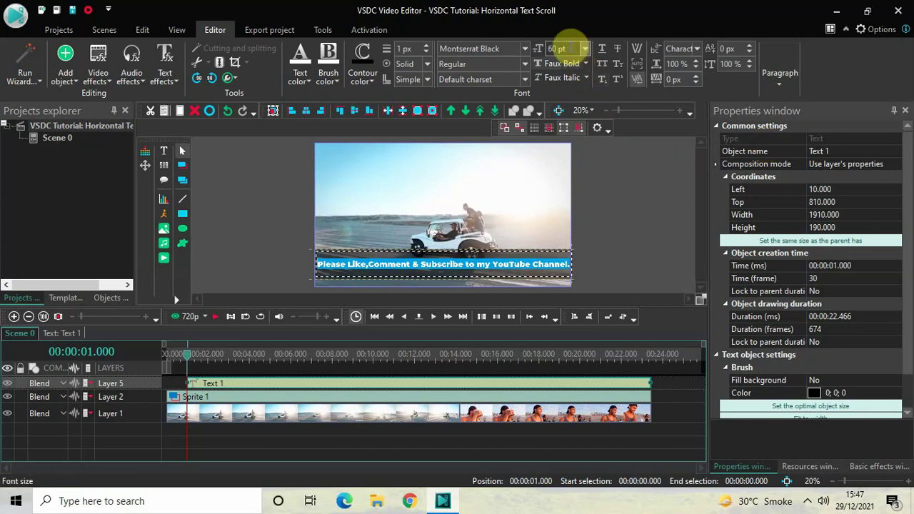
- Set the selected text's font size to 130 and finish editing the text object
click(571, 49)
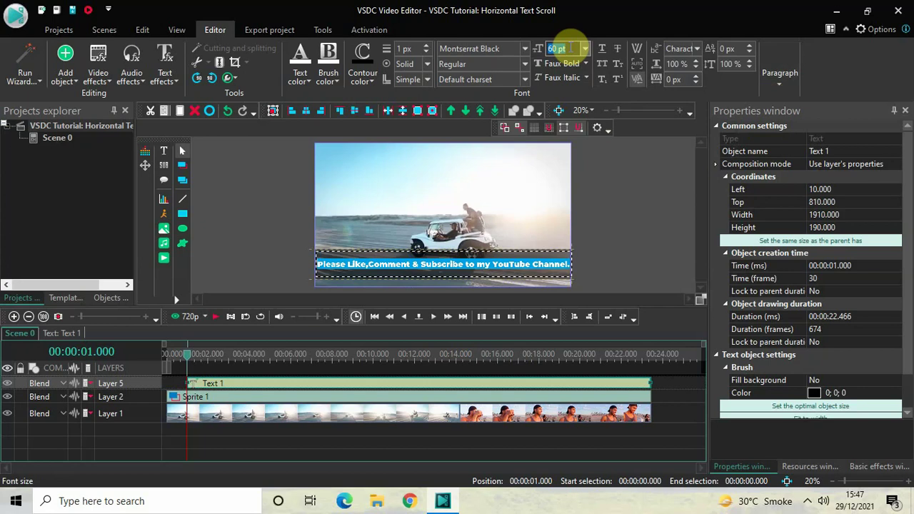
key(BackSpace)
text(130)
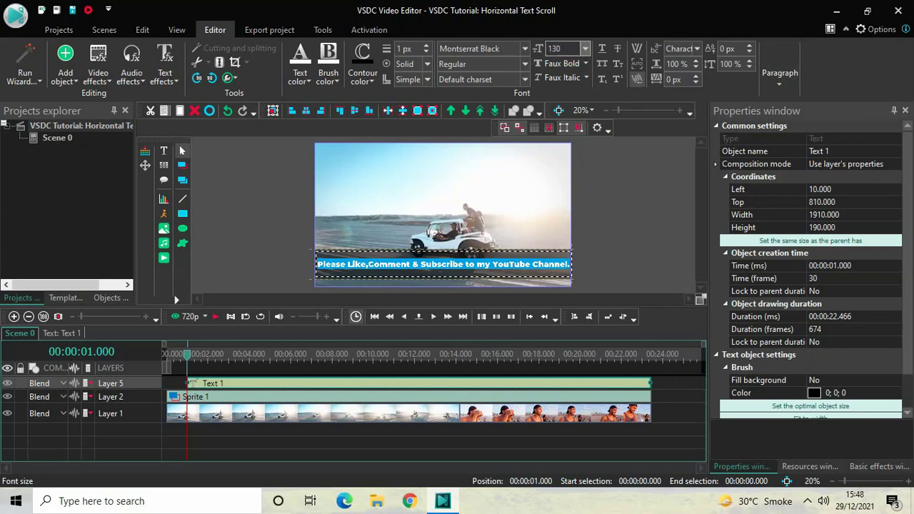
key(Return)
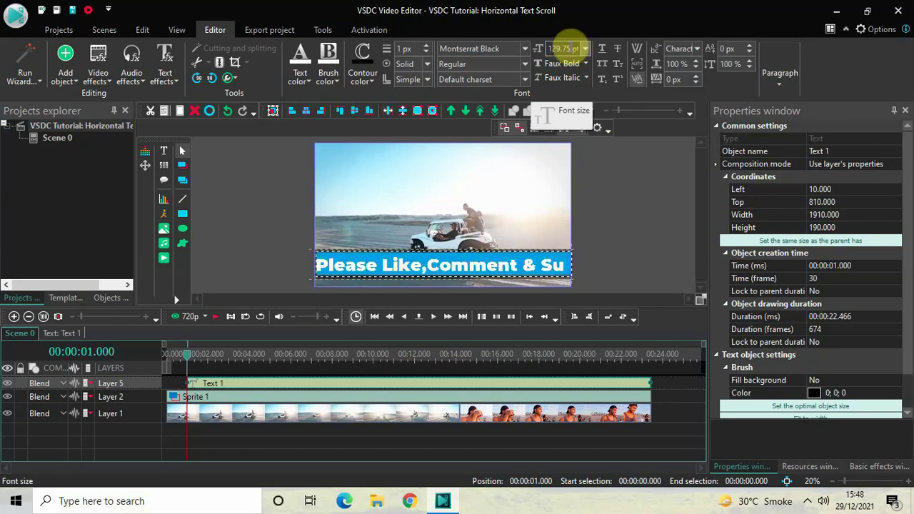
click(607, 257)
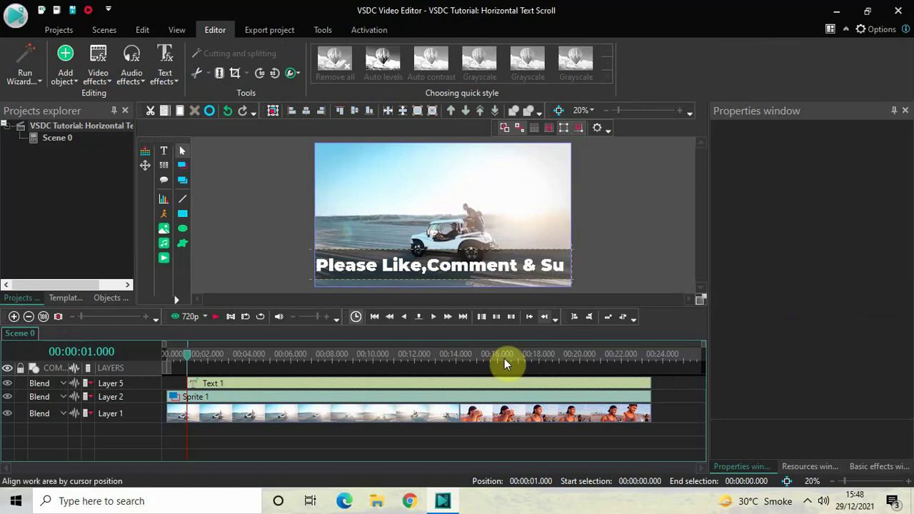
- Select the sprite on the timeline and undo its accidental move onto the text layer
double_click(451, 395)
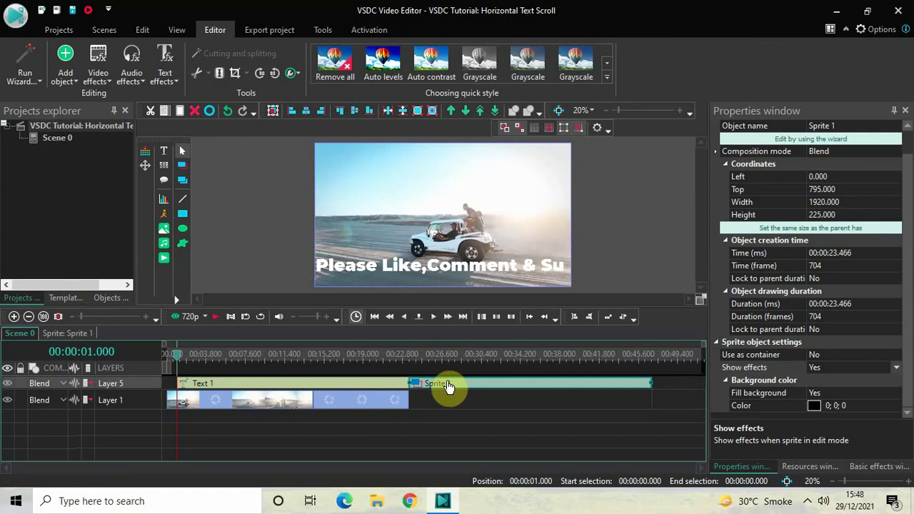
click(230, 111)
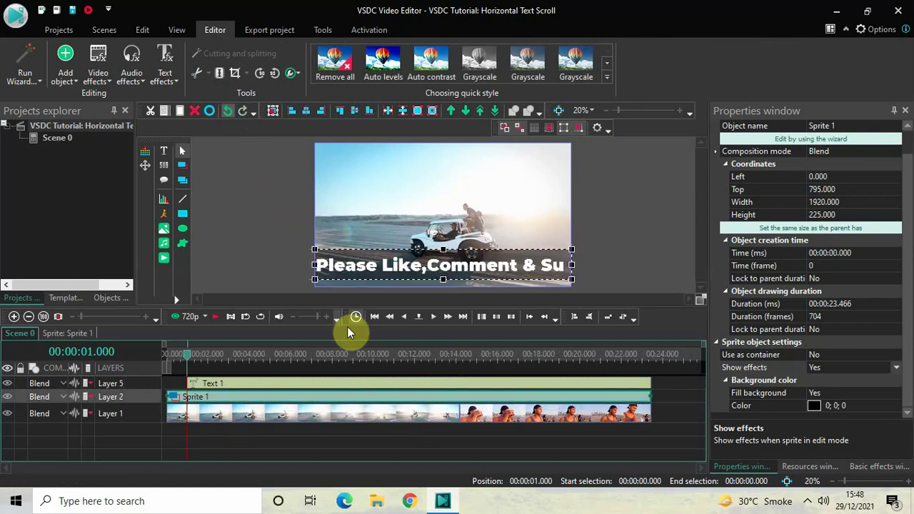